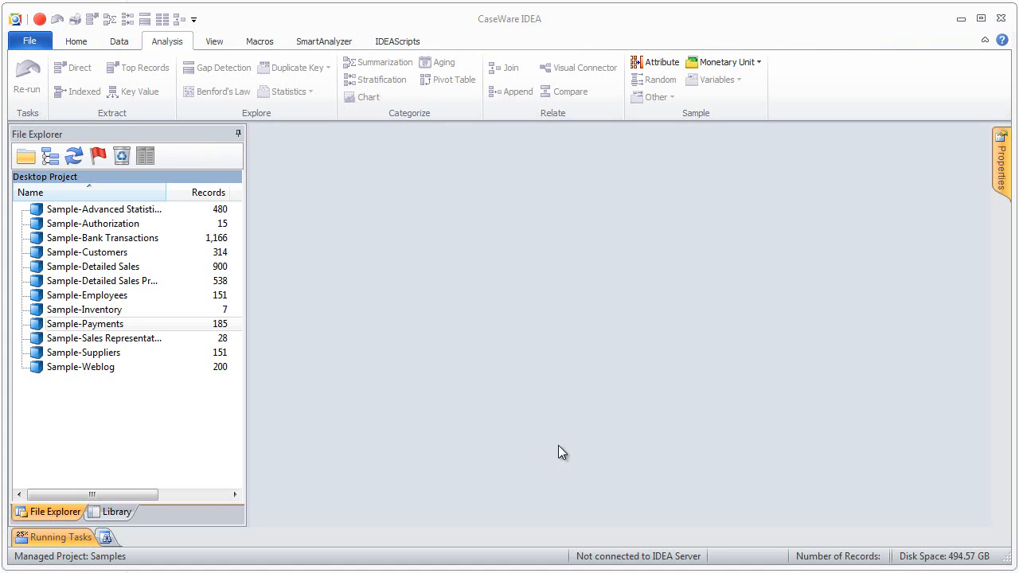
Open the Sample-Payments database and set up a duplicate key detection with INVOICE ascending as the key
{"action": "left_click", "coordinate": [106, 328]}
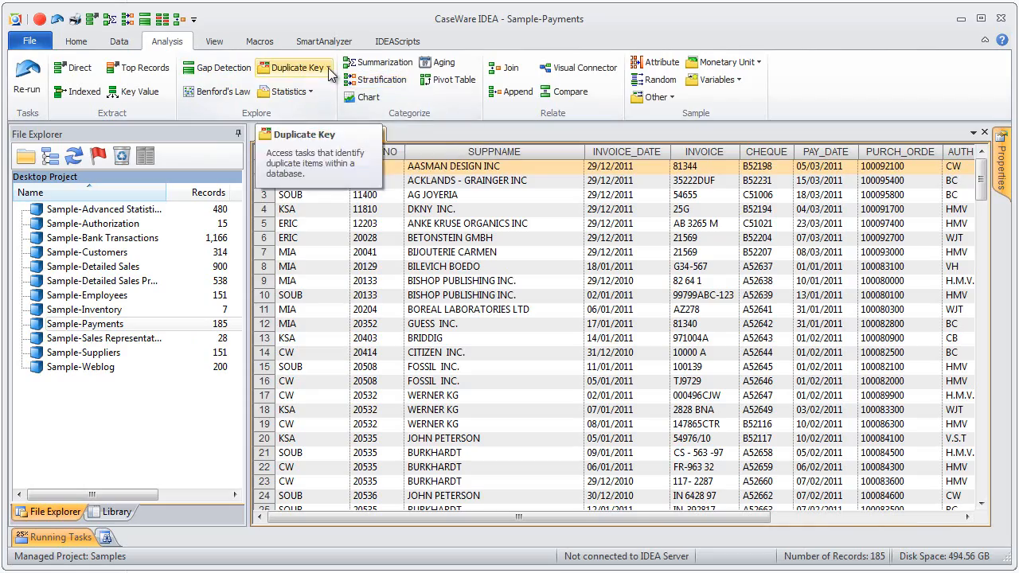
{"action": "left_click", "coordinate": [293, 67]}
{"action": "left_click", "coordinate": [297, 85]}
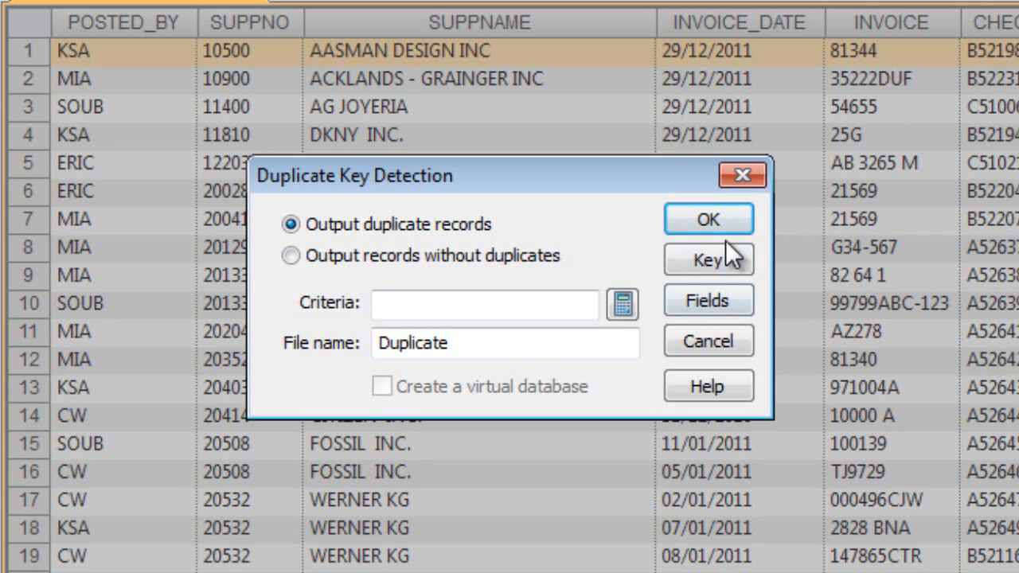
{"action": "left_click", "coordinate": [728, 261]}
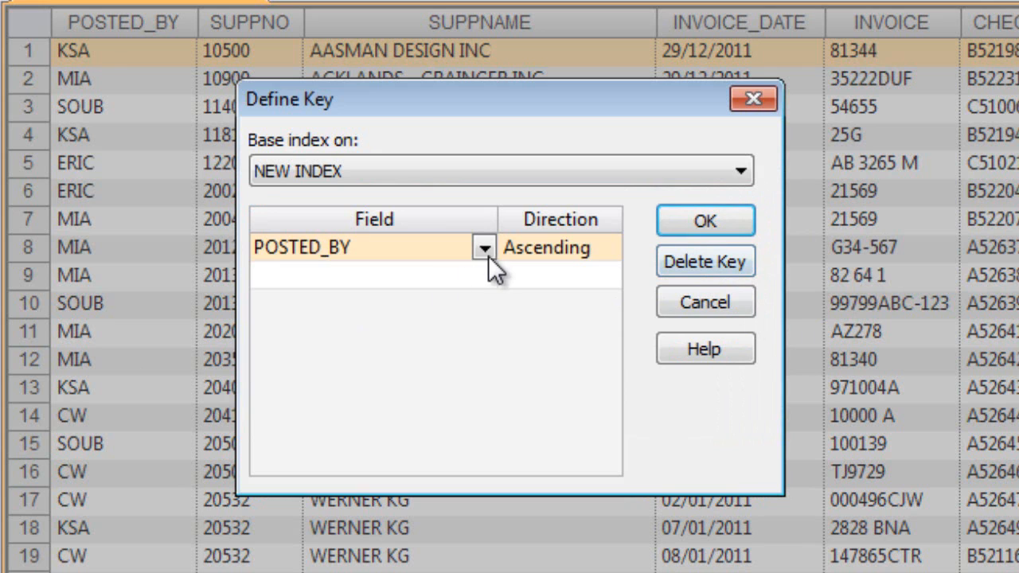
{"action": "left_click", "coordinate": [484, 249]}
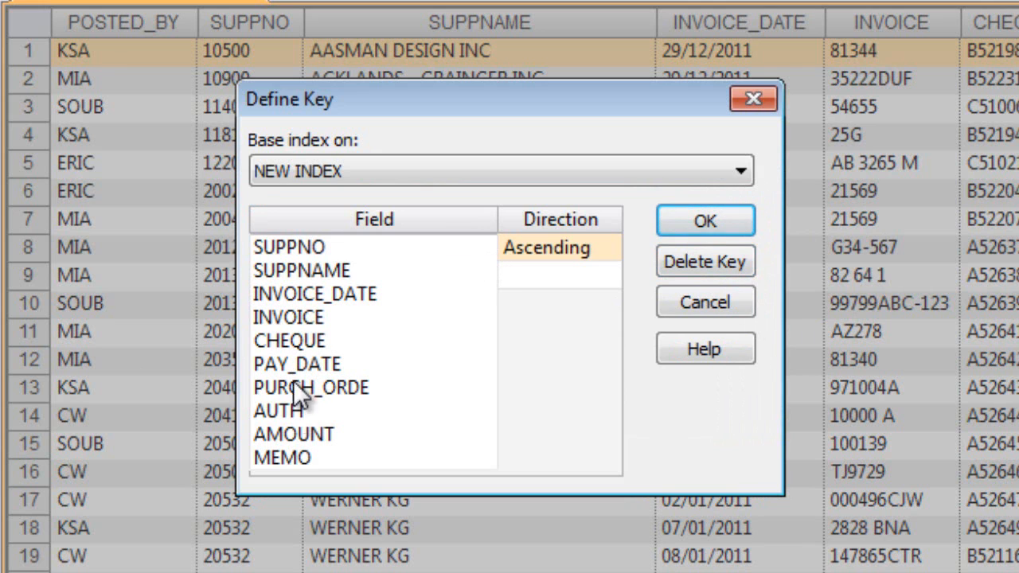
{"action": "left_click", "coordinate": [293, 317]}
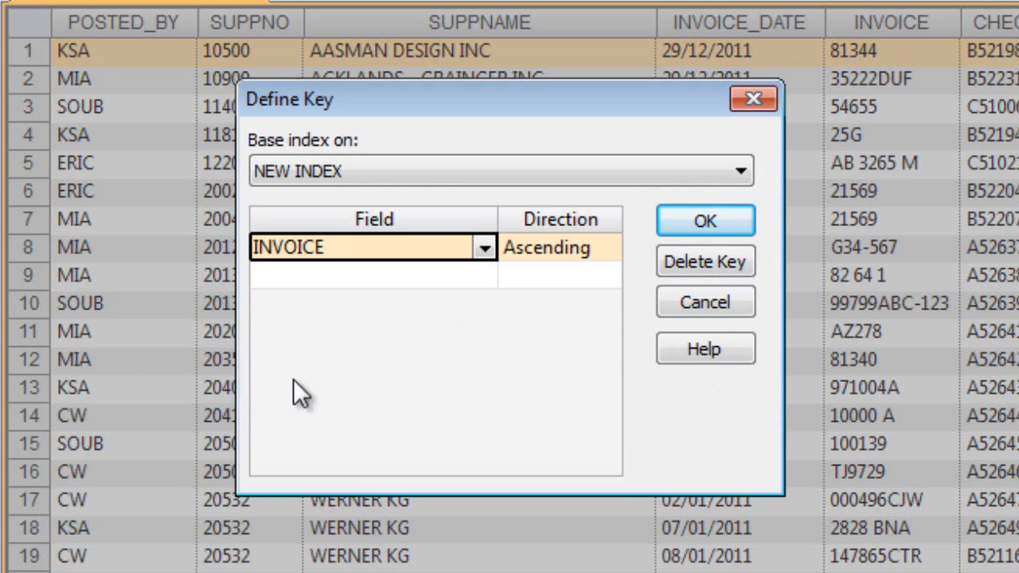
{"action": "left_click", "coordinate": [675, 222]}
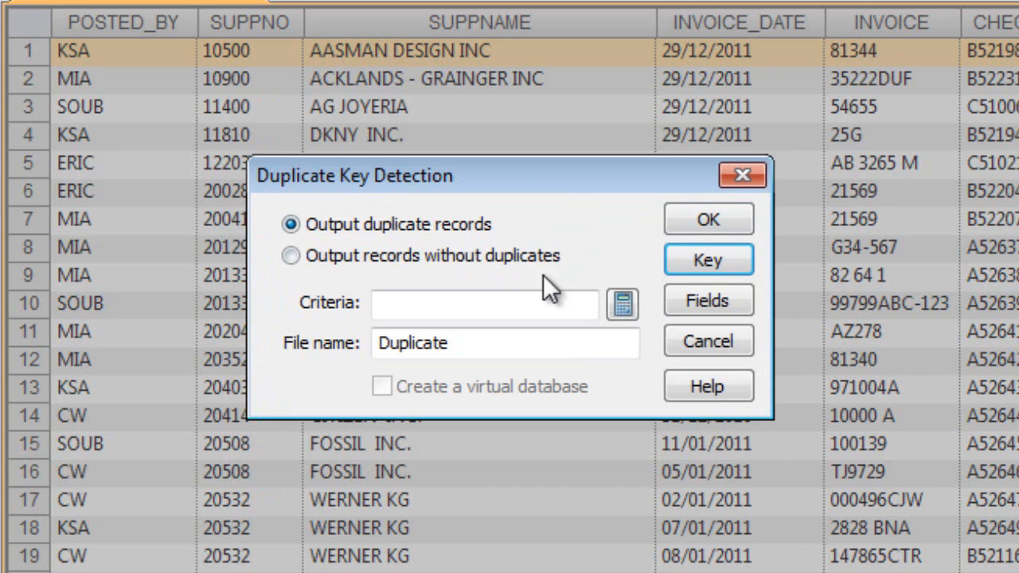
Keep all fields included and run the detection to output the duplicate records
{"action": "left_click", "coordinate": [711, 302]}
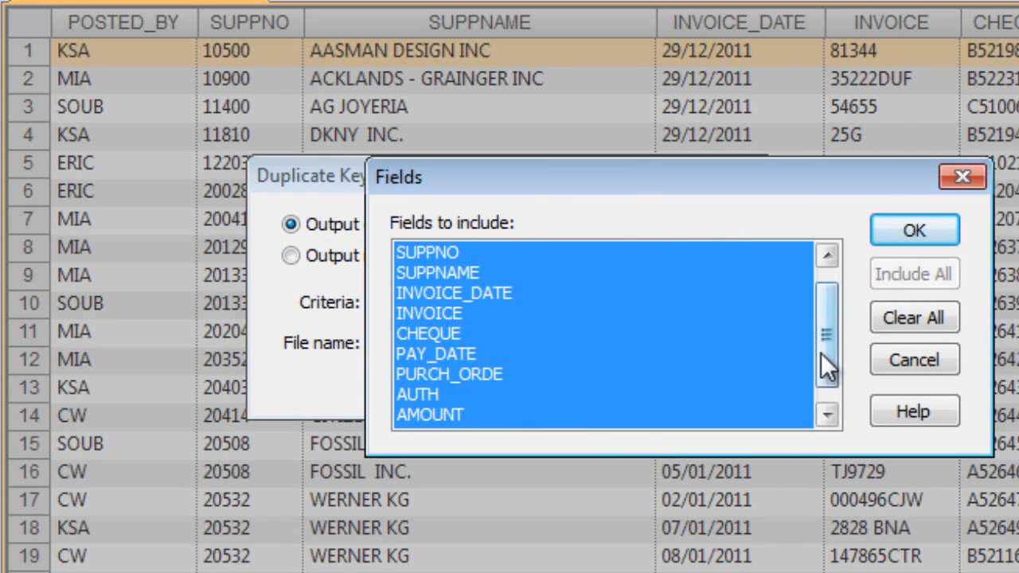
{"action": "left_click_drag", "start_coordinate": [821, 353], "coordinate": [822, 298]}
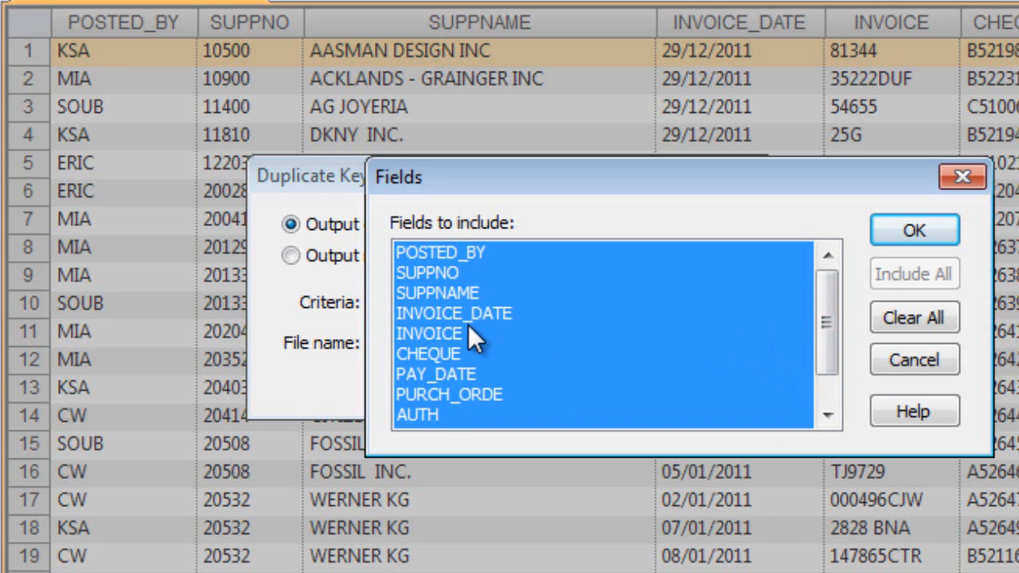
{"action": "left_click", "coordinate": [914, 230]}
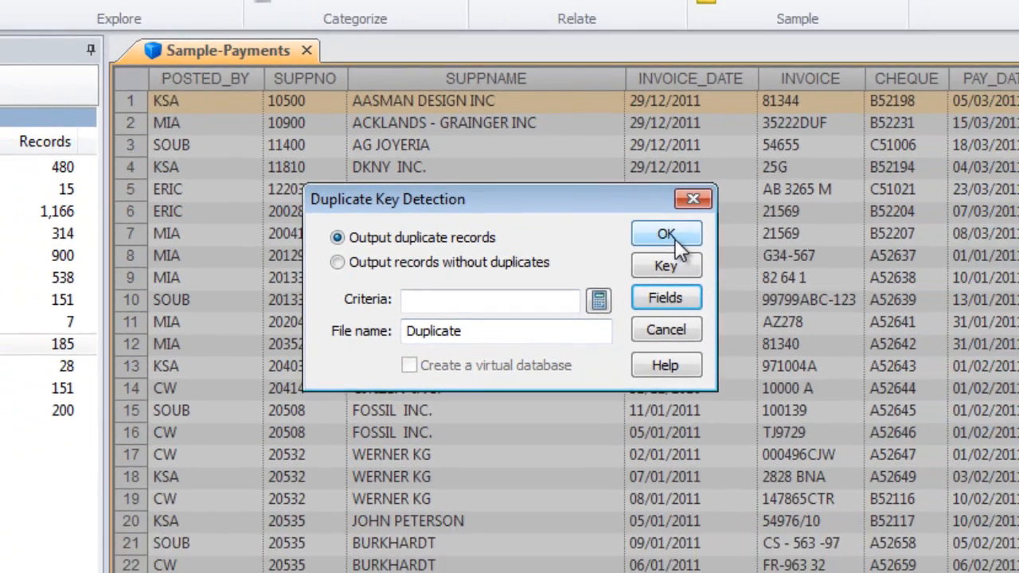
{"action": "left_click", "coordinate": [708, 220]}
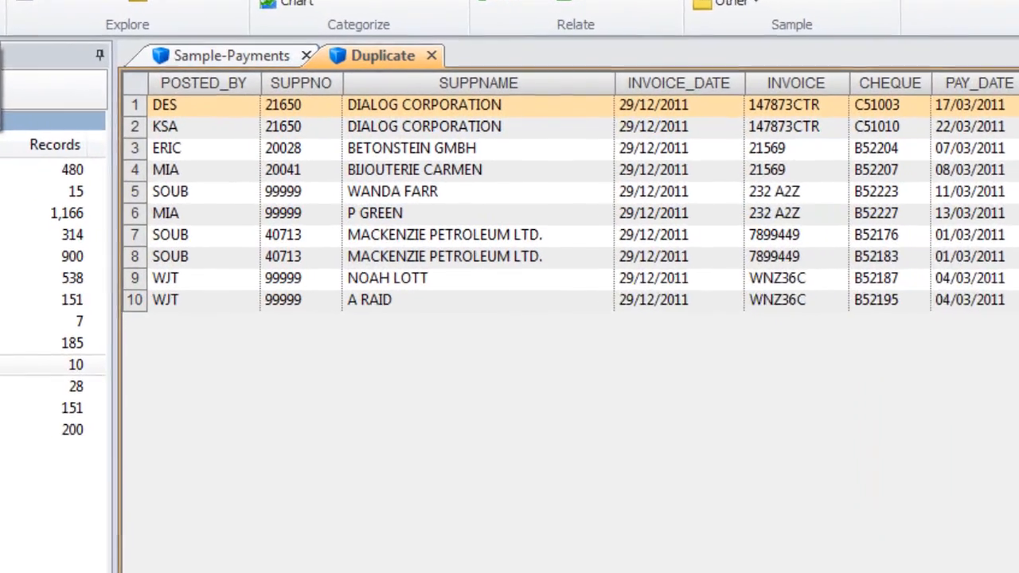
Re-run duplicate key detection on the resulting duplicates database, adding SUPPNAME ascending to the INVOICE key
{"action": "left_click", "coordinate": [29, 86]}
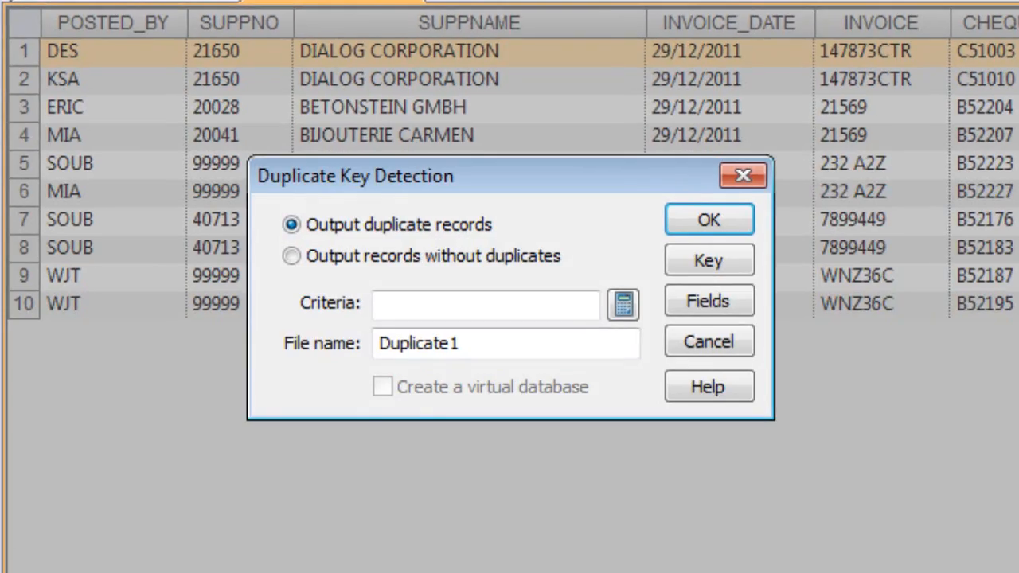
{"action": "left_click", "coordinate": [720, 270]}
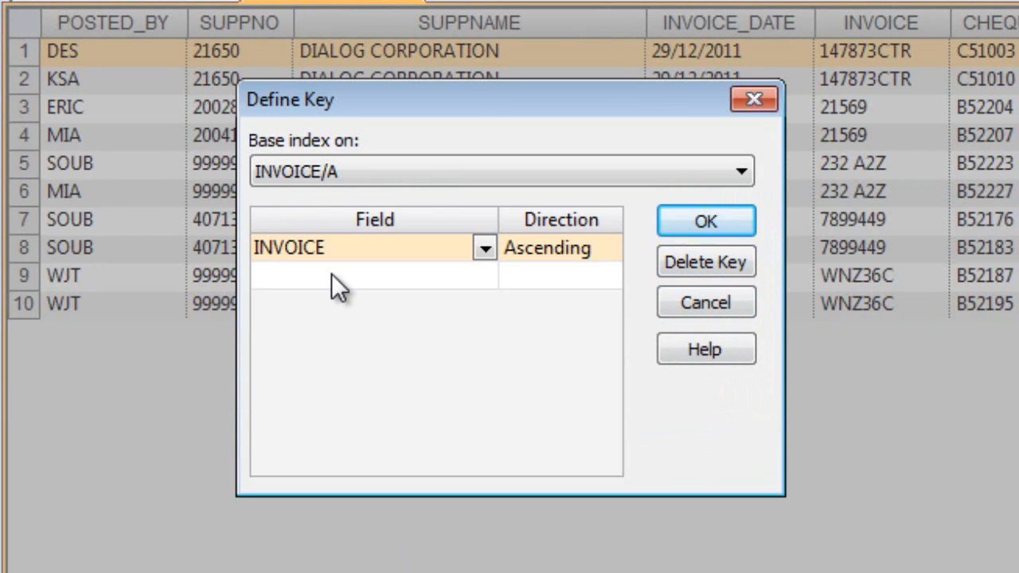
{"action": "mouse_move", "coordinate": [333, 275]}
{"action": "left_click", "coordinate": [467, 274]}
{"action": "left_click", "coordinate": [483, 276]}
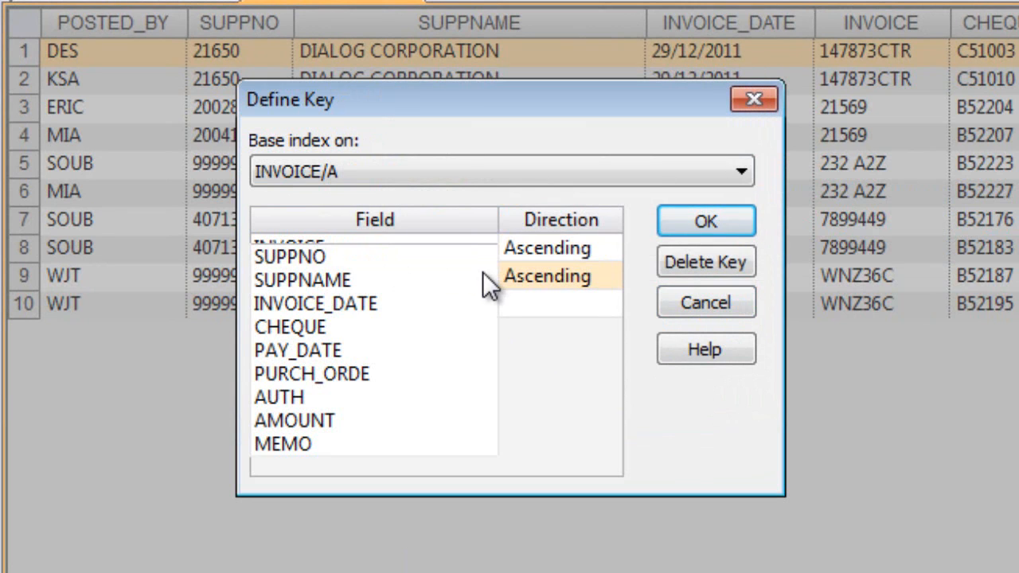
{"action": "left_click", "coordinate": [320, 280]}
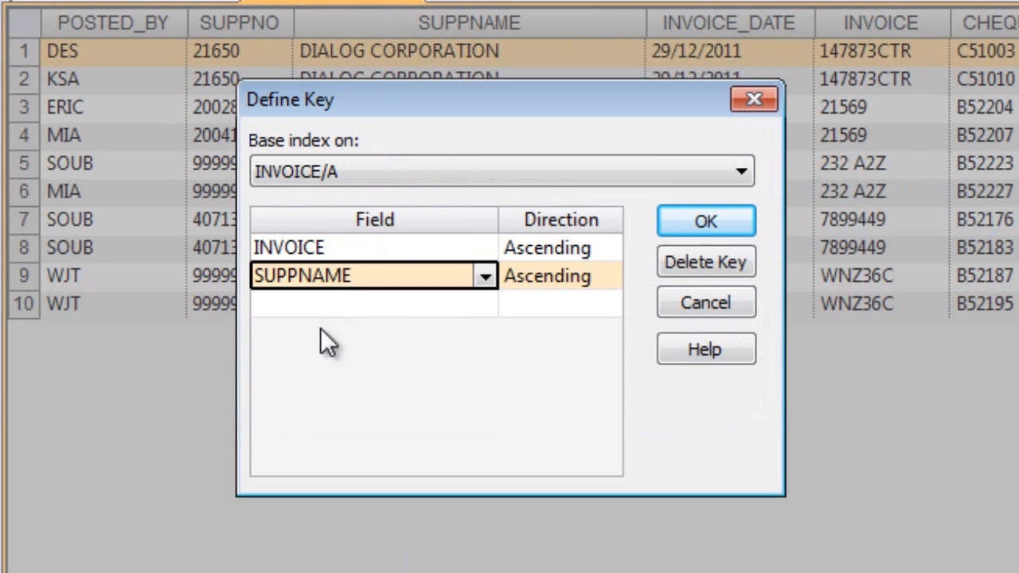
{"action": "left_click", "coordinate": [707, 222]}
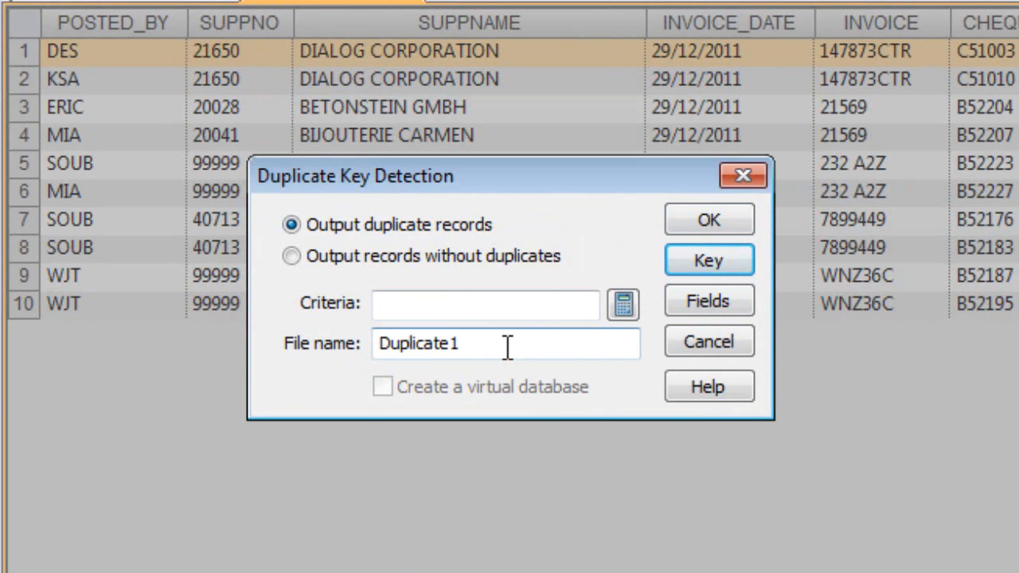
Name the output file "Dup with supp name and invoice" and run the detection
{"action": "left_click_drag", "start_coordinate": [507, 348], "coordinate": [318, 344]}
{"action": "type", "text": "D"}
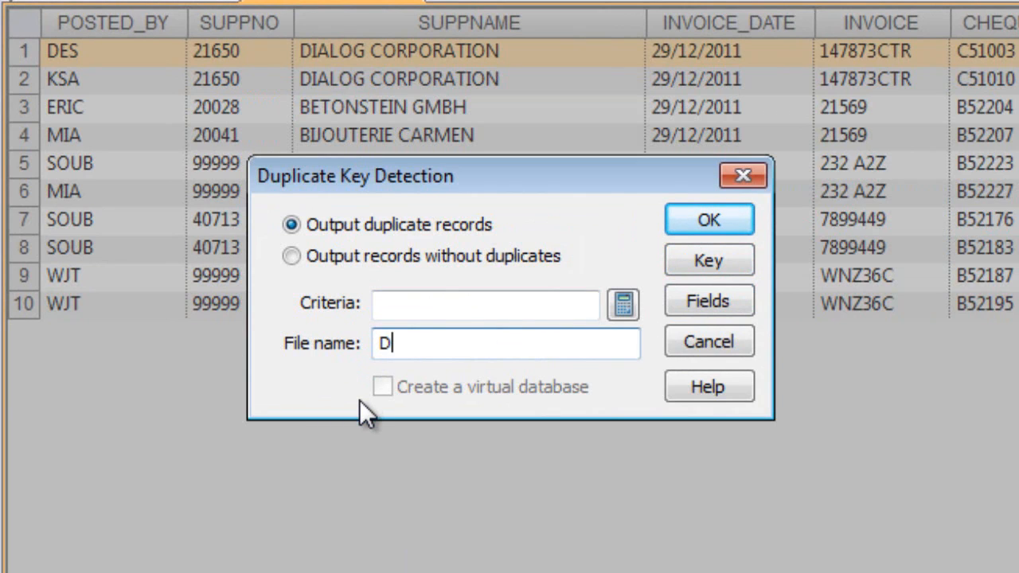
{"action": "type", "text": "up with s"}
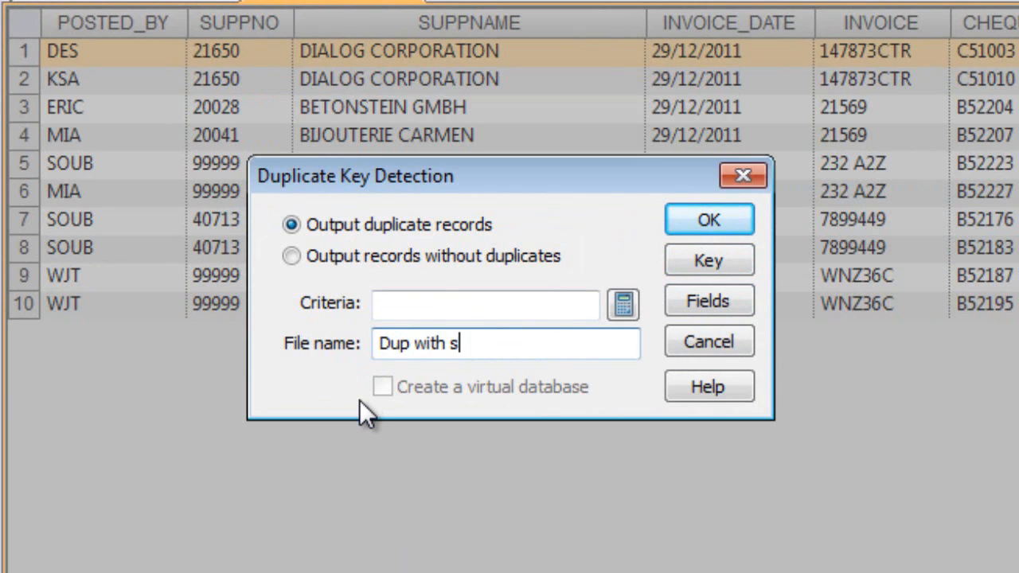
{"action": "type", "text": "upp name and "}
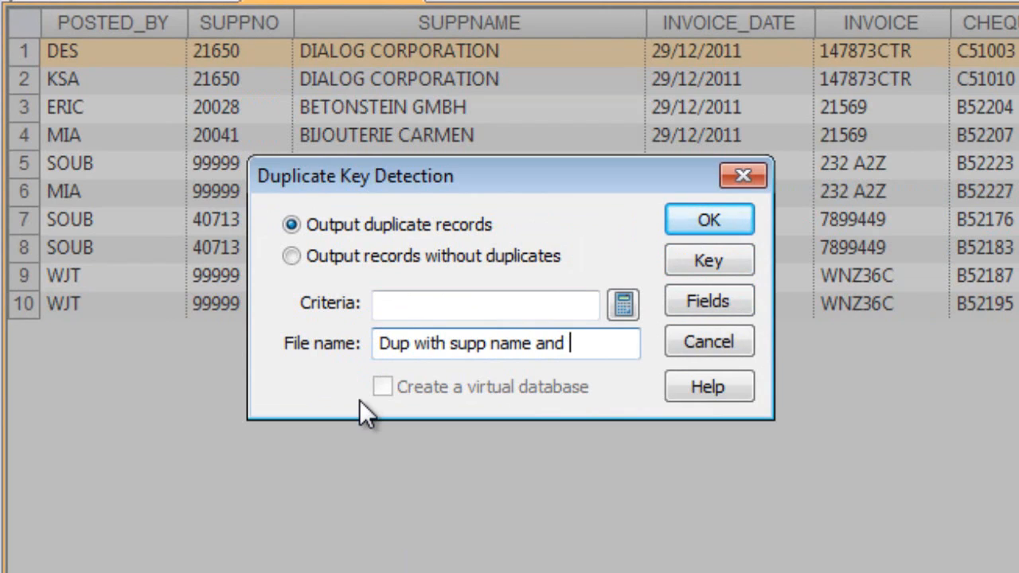
{"action": "type", "text": "invoice"}
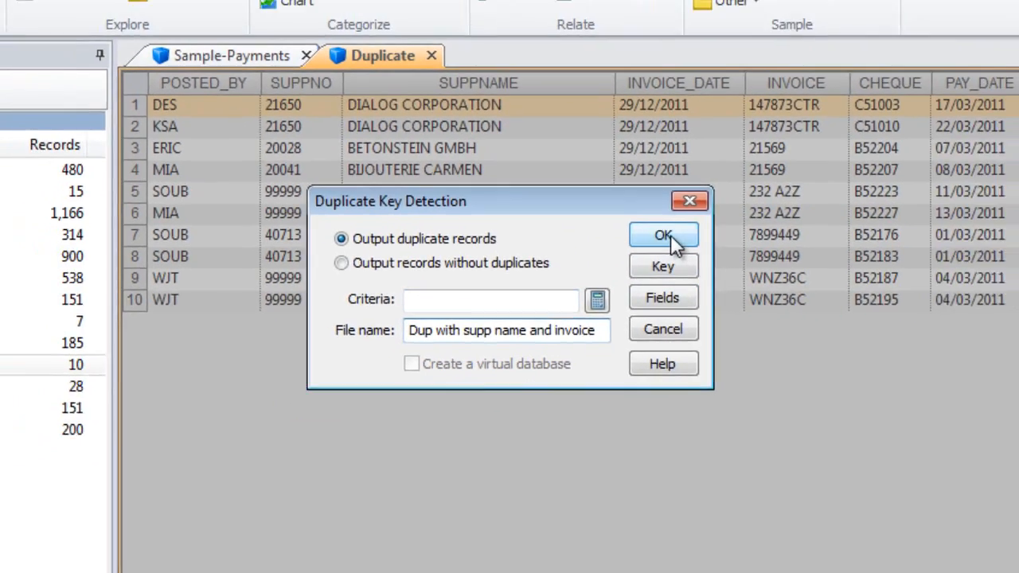
{"action": "left_click", "coordinate": [669, 235]}
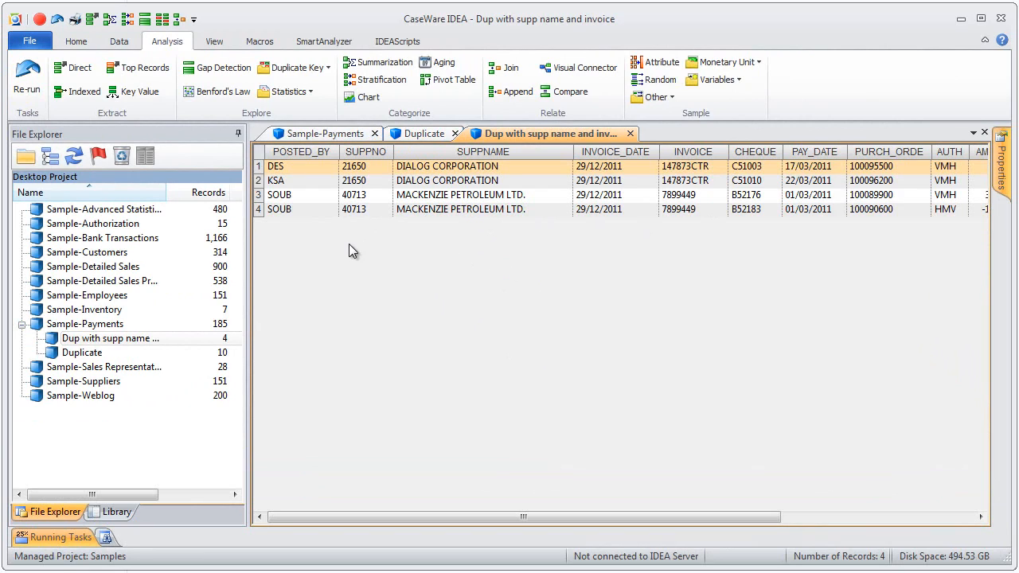
Start a duplicate key detection on the Sample-Payments database, set to output records without duplicates
{"action": "double_click", "coordinate": [118, 324]}
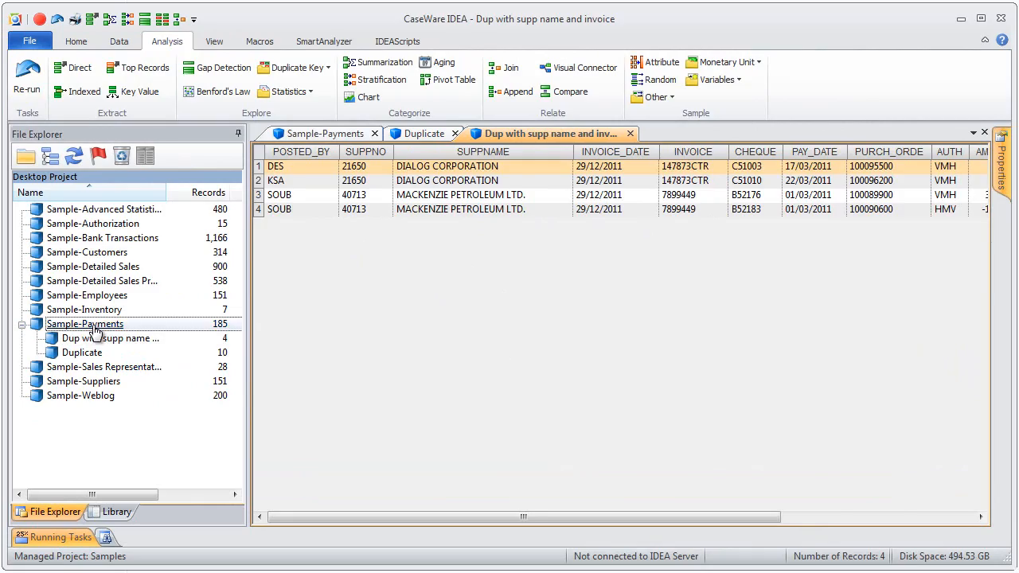
{"action": "left_click", "coordinate": [323, 69]}
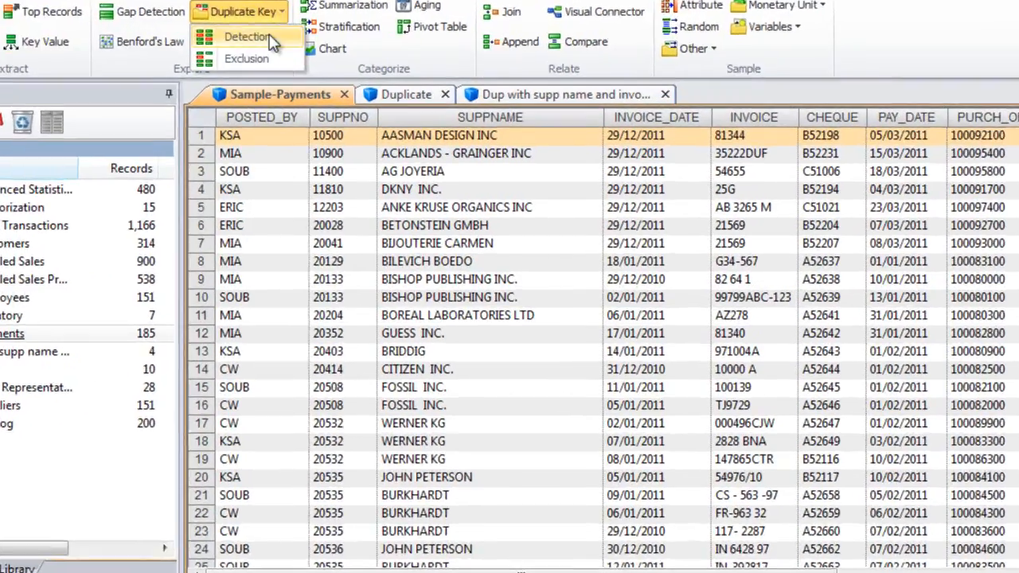
{"action": "left_click", "coordinate": [295, 86]}
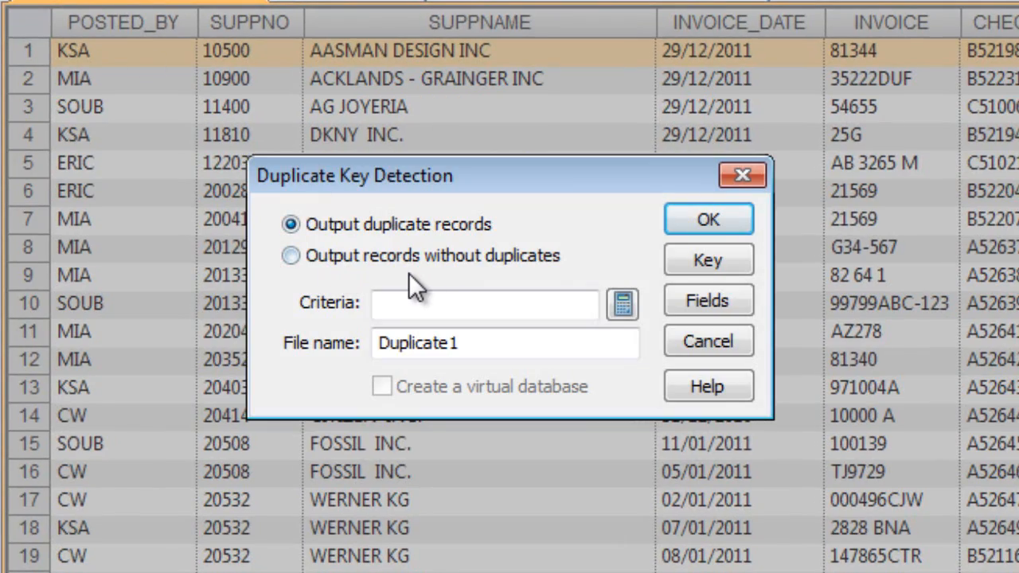
{"action": "left_click", "coordinate": [291, 261]}
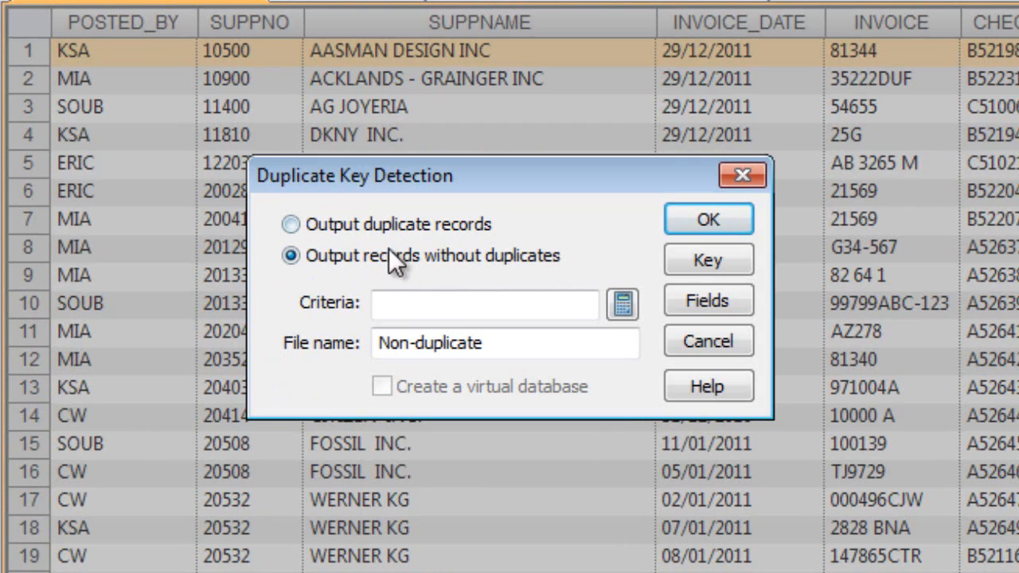
Define the key as INVOICE and SUPPNAME, both ascending, and run the detection to extract the non-duplicate records
{"action": "left_click", "coordinate": [704, 265]}
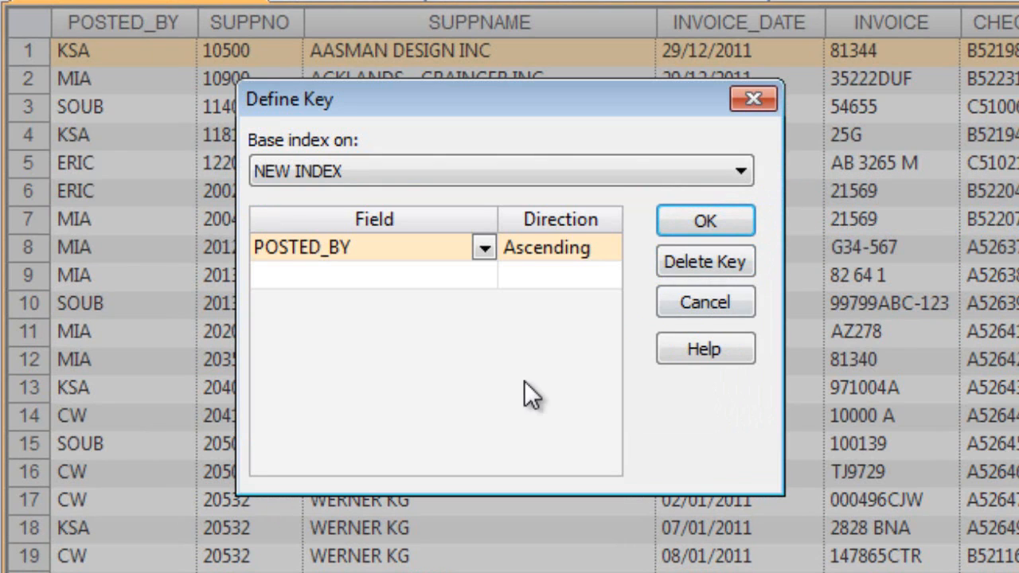
{"action": "left_click", "coordinate": [482, 249]}
{"action": "left_click", "coordinate": [319, 318]}
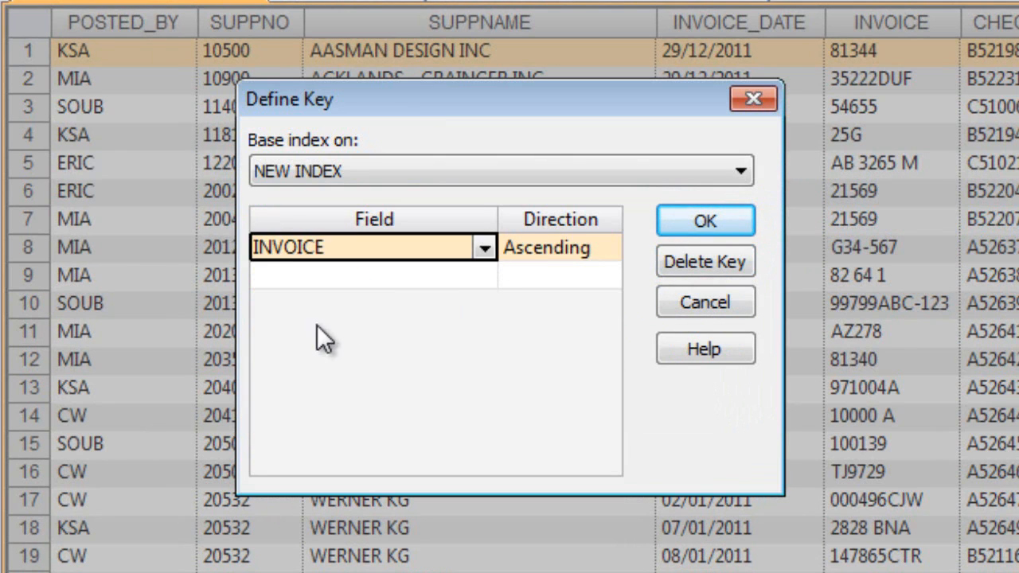
{"action": "left_click", "coordinate": [484, 275]}
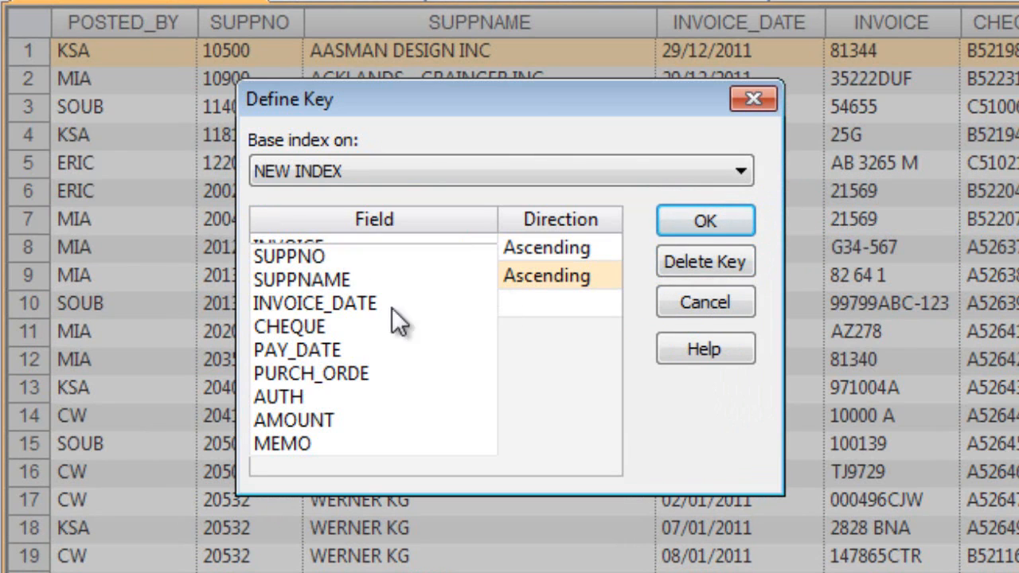
{"action": "left_click", "coordinate": [353, 279]}
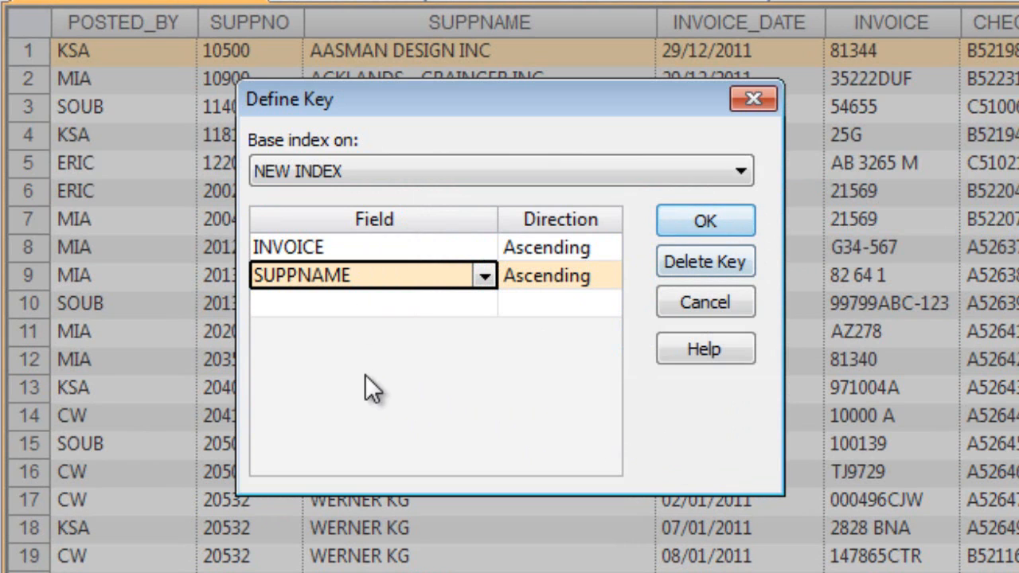
{"action": "left_click", "coordinate": [705, 227]}
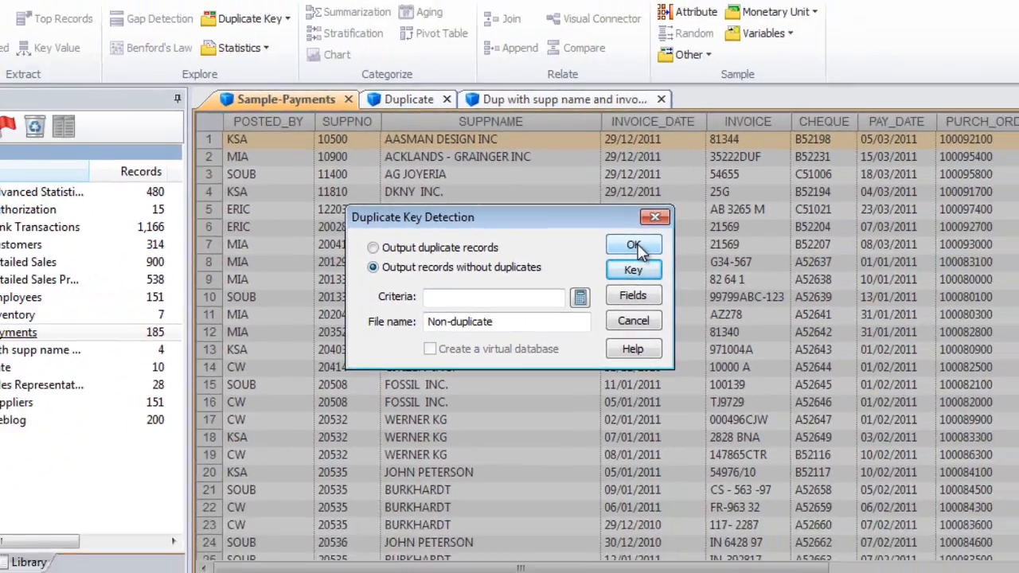
{"action": "left_click", "coordinate": [635, 245]}
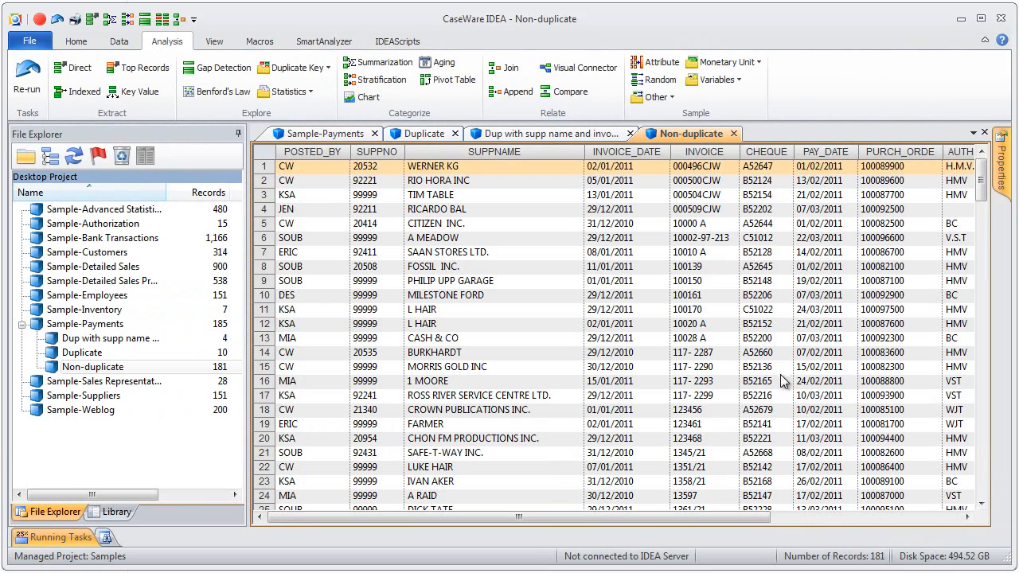
{"action": "left_click", "coordinate": [982, 487]}
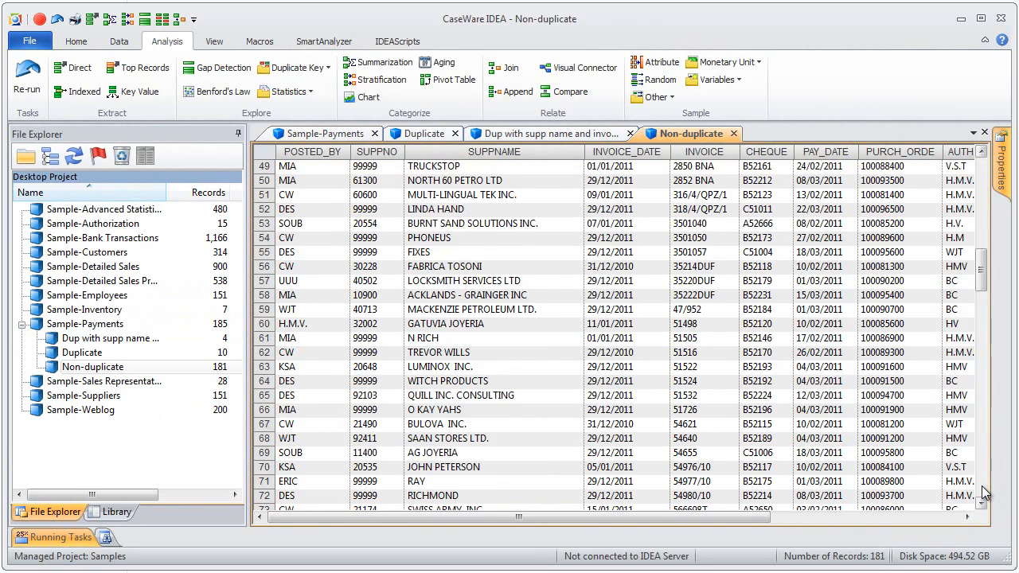
{"action": "left_click_drag", "start_coordinate": [983, 263], "coordinate": [984, 217]}
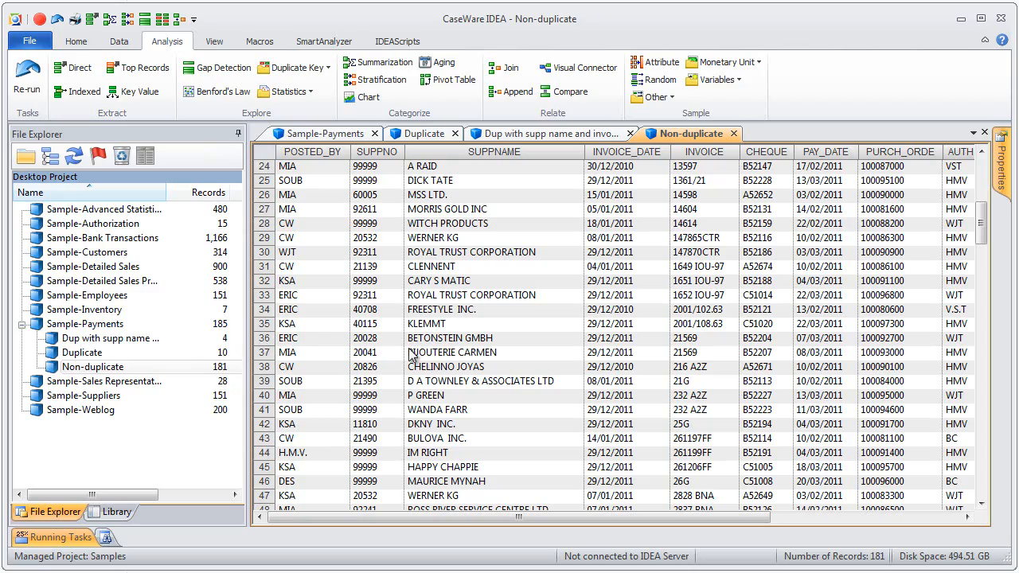
{"action": "left_click", "coordinate": [297, 67]}
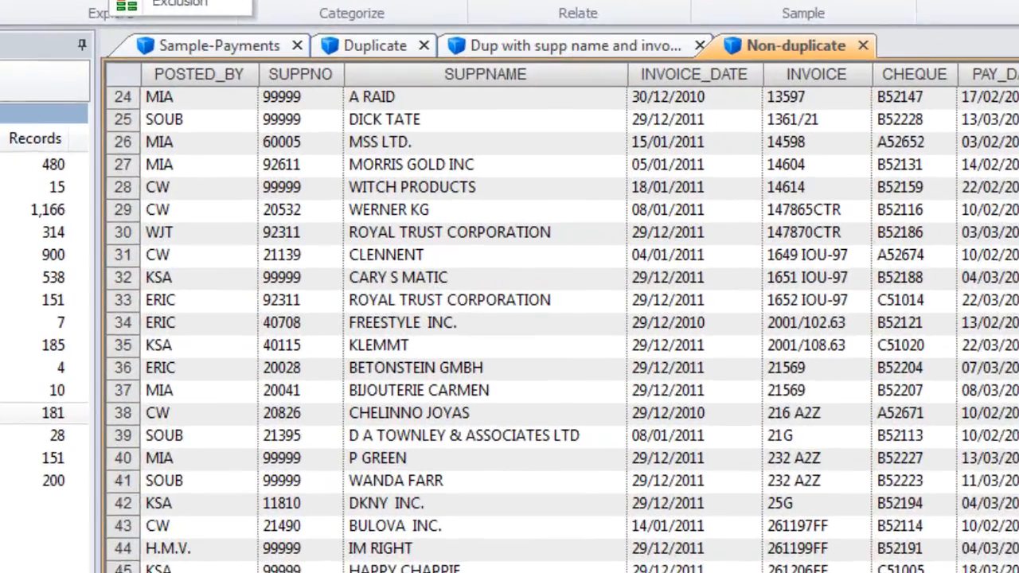
{"action": "left_click", "coordinate": [180, 0]}
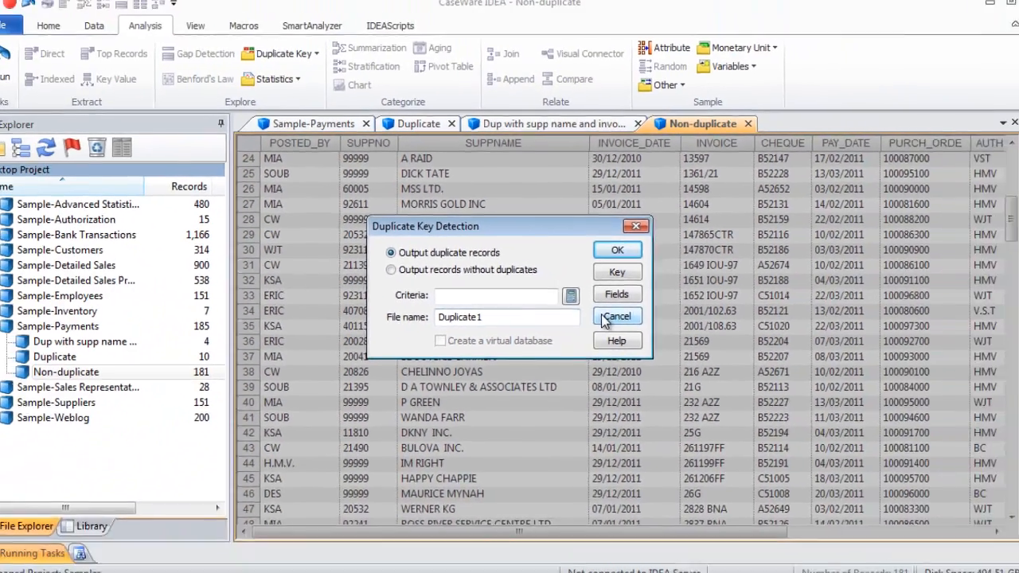
{"action": "left_click", "coordinate": [708, 341]}
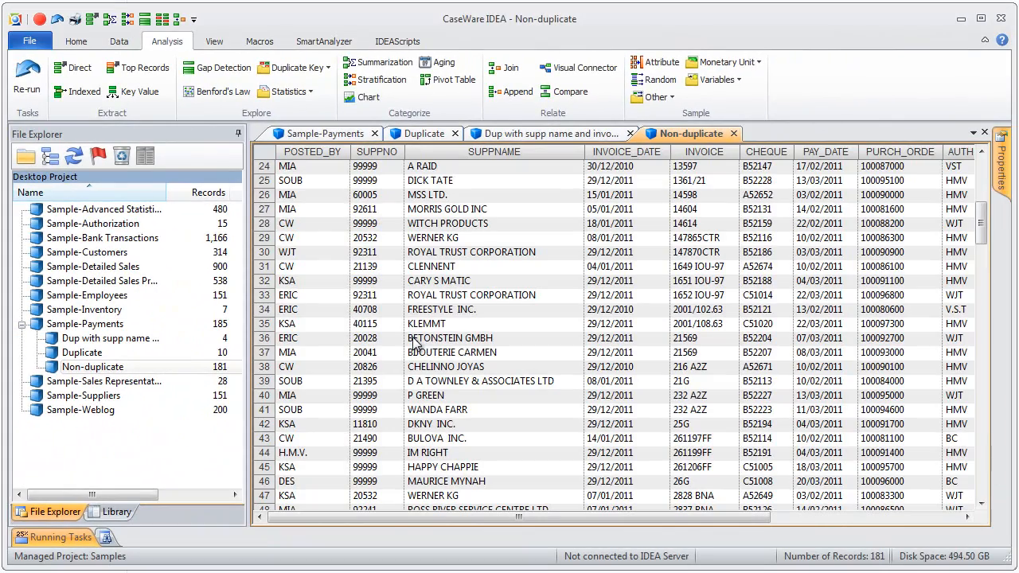